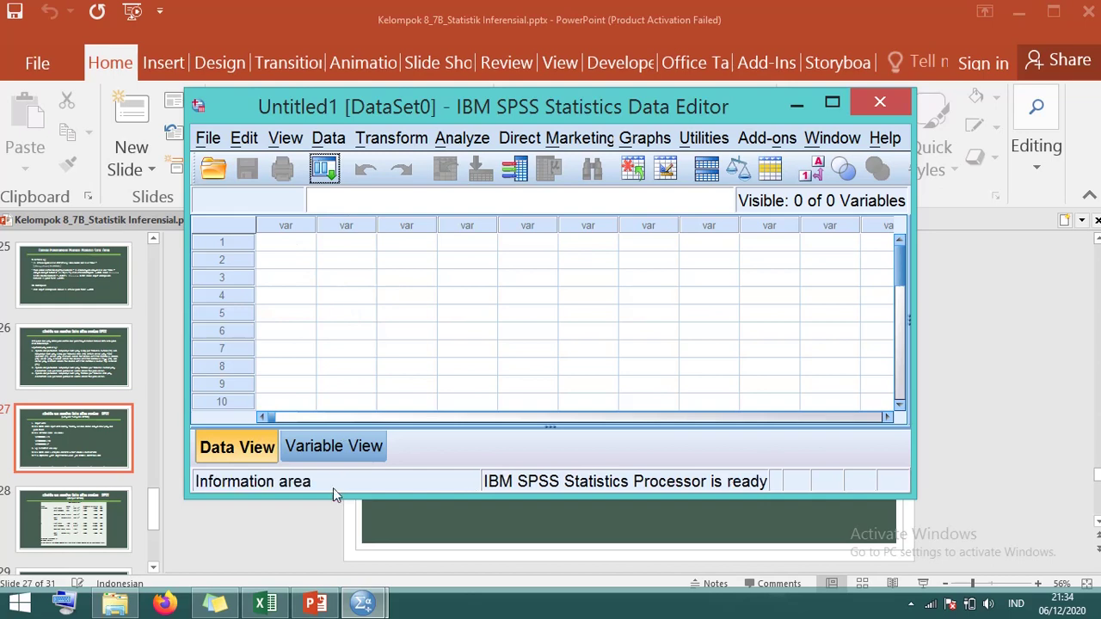
Switch to Excel and copy the complete data range in columns A to C of data.xlsx, starting at A1
click(267, 605)
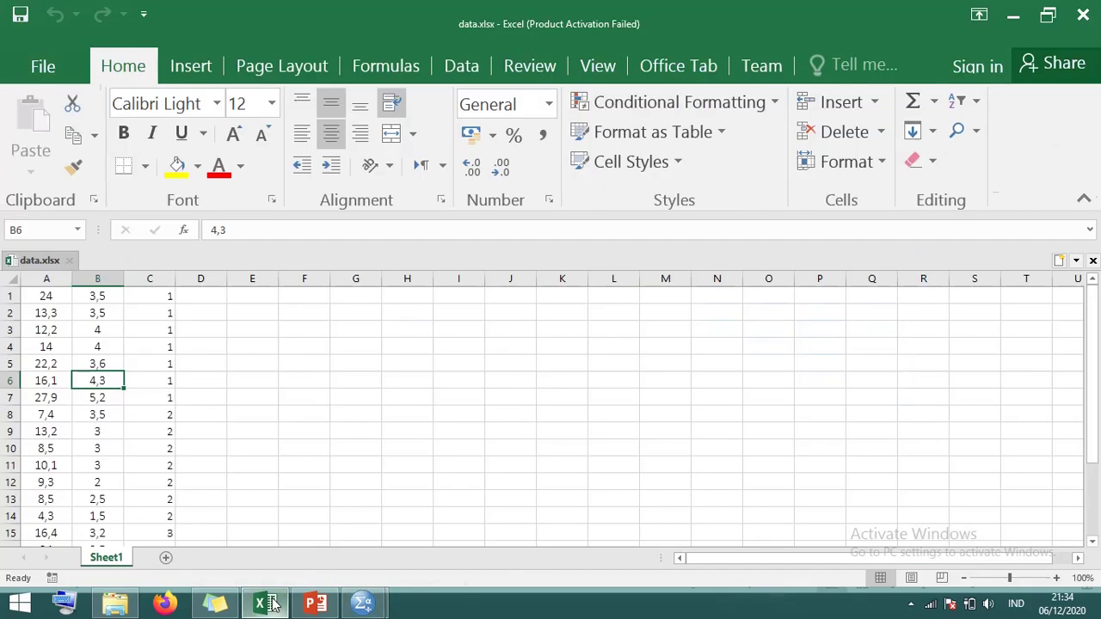
click(55, 297)
key(ctrl+shift+End)
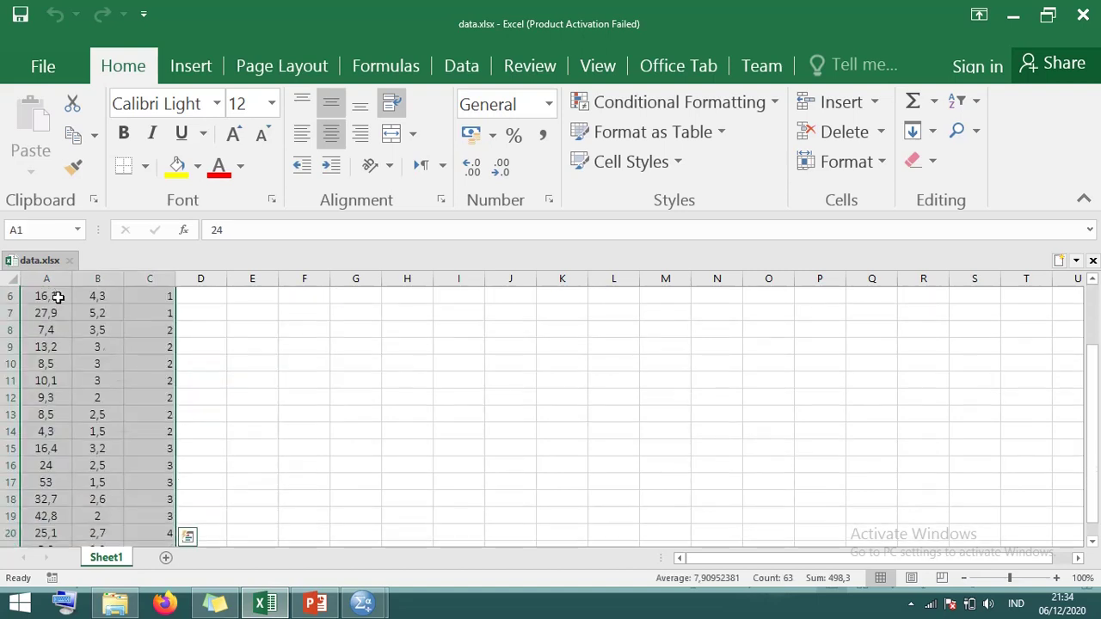
key(ctrl+c)
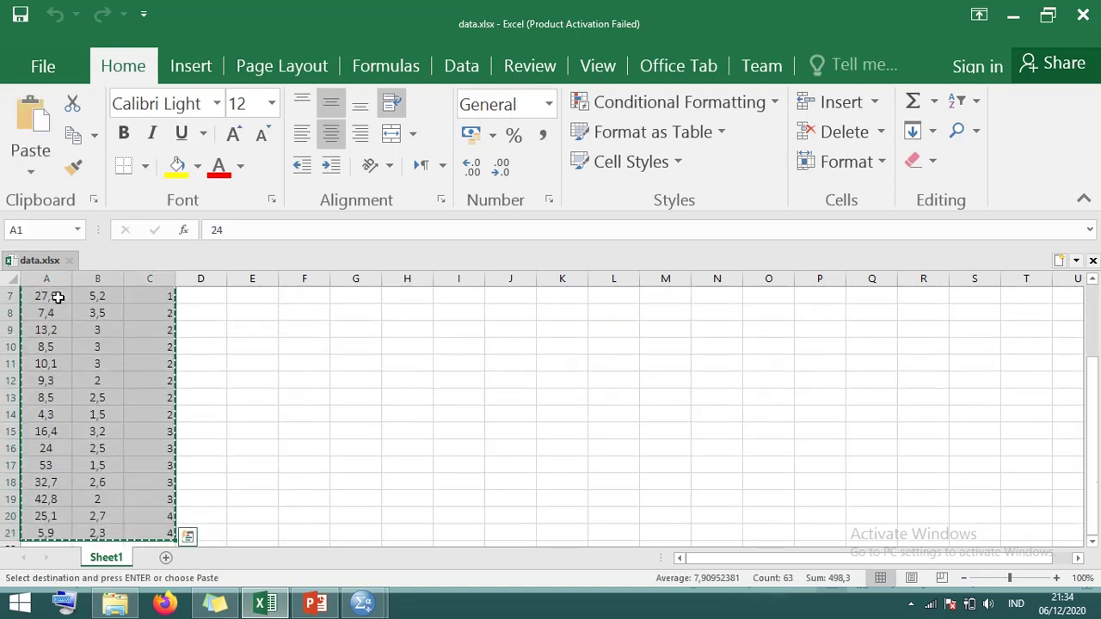
Switch to the SPSS Data Editor and paste the copied data starting at row 1 of the first variable column
mouse_move(362, 602)
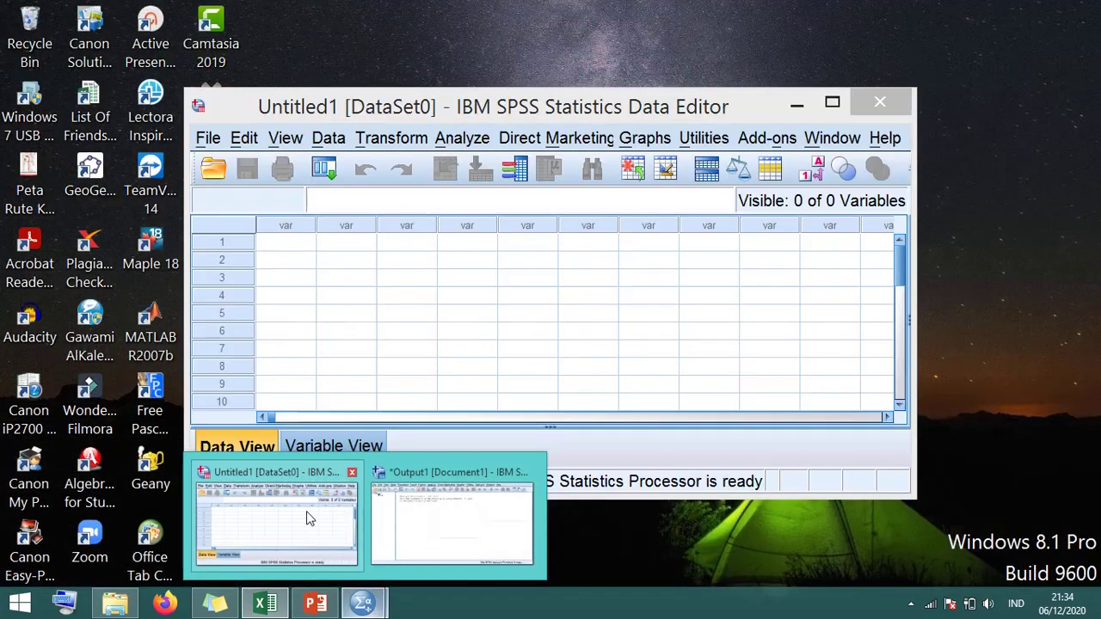
click(310, 519)
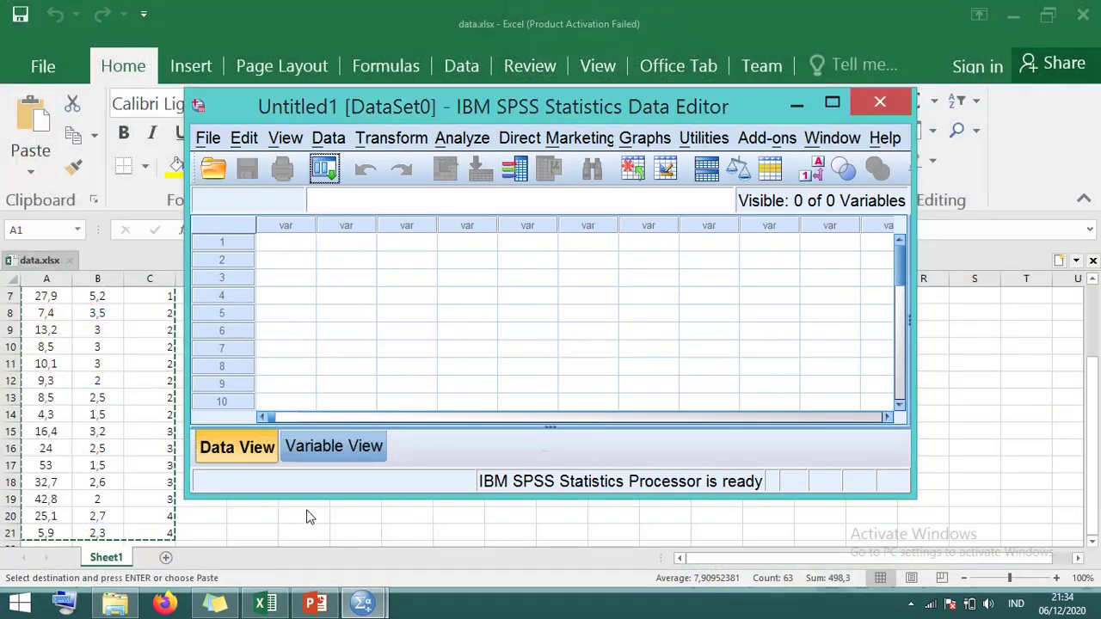
click(271, 243)
key(ctrl+v)
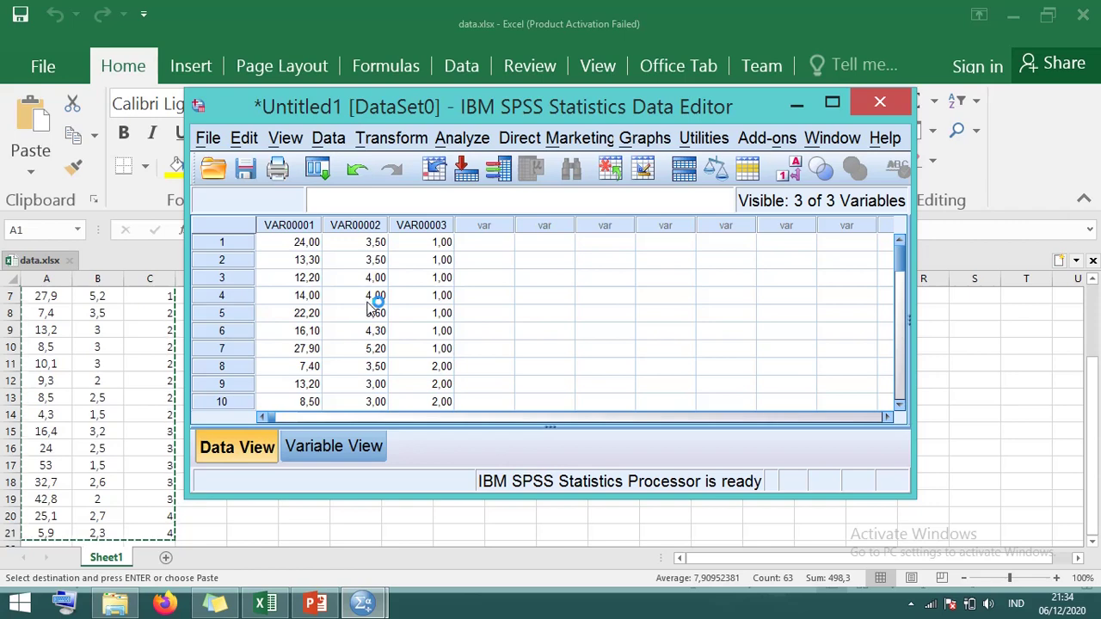
Rename the three variables to Y1, Y2 and P, and return to the data view
click(345, 458)
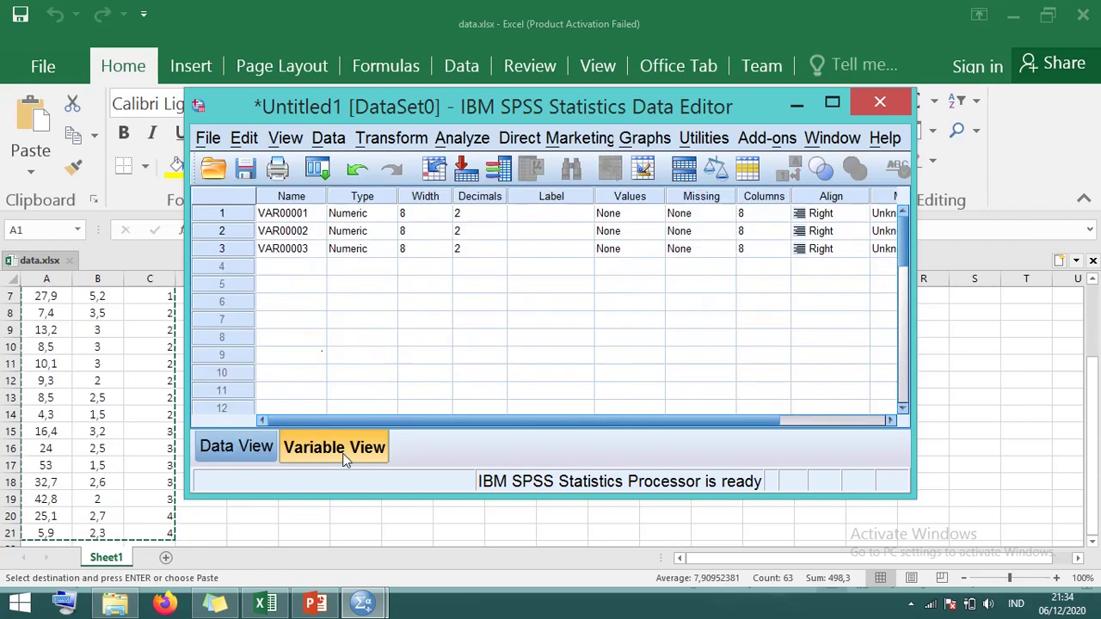
click(311, 215)
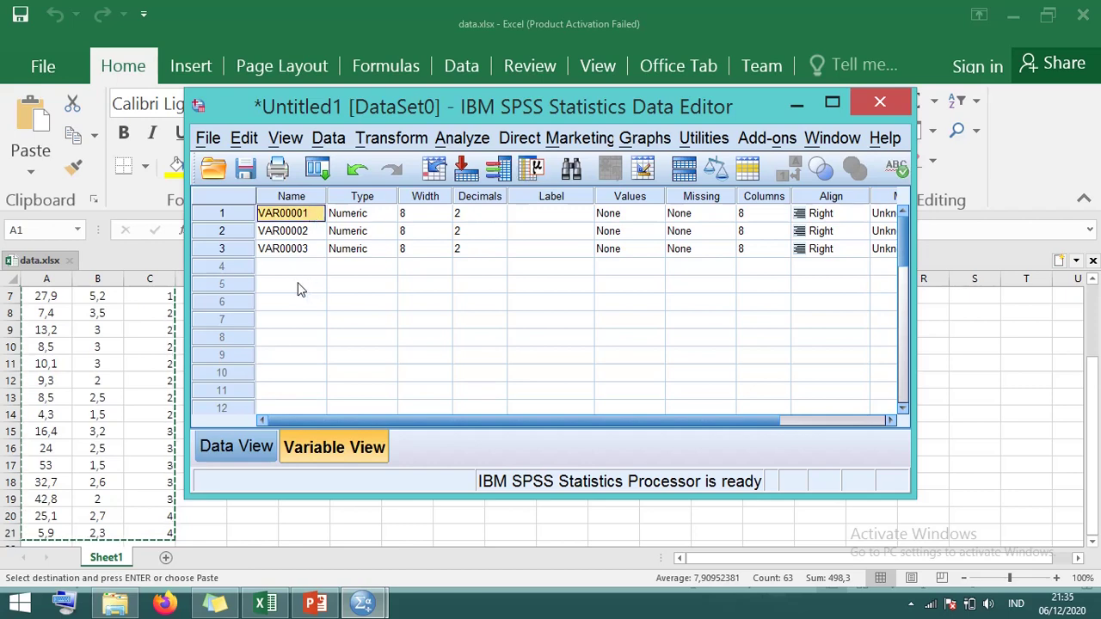
text(Y)
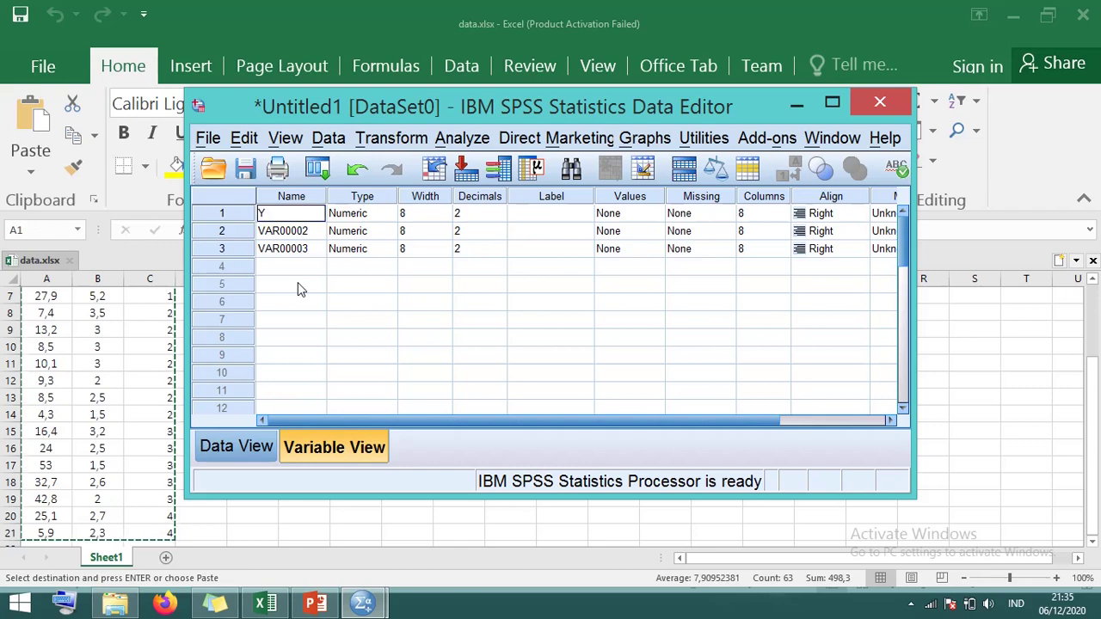
text(1)
key(Return)
text(Y2)
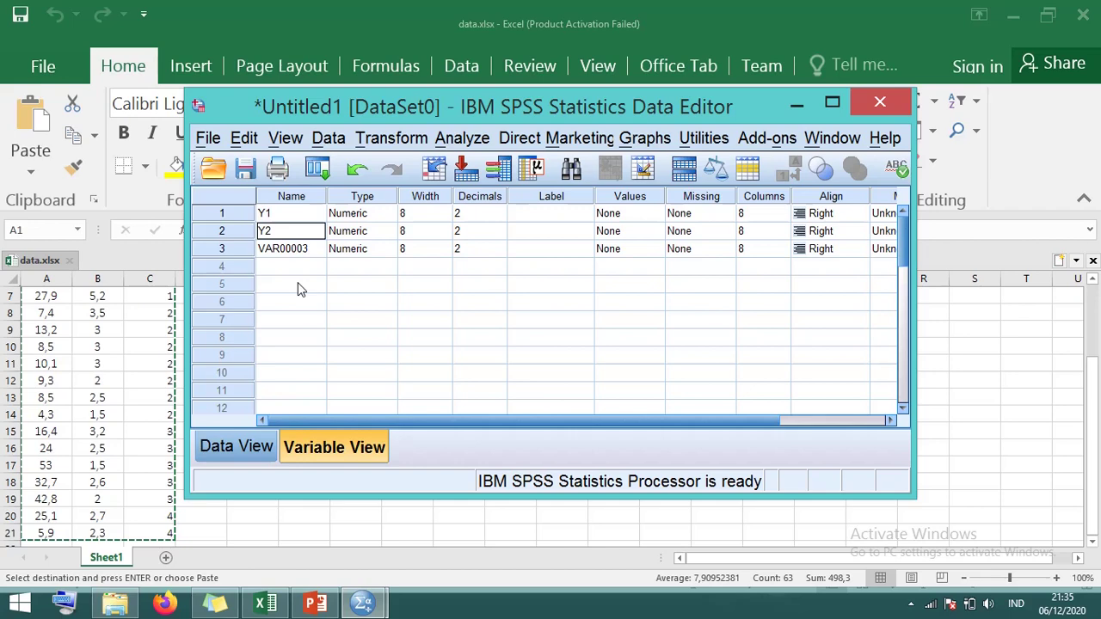
key(Return)
text(P)
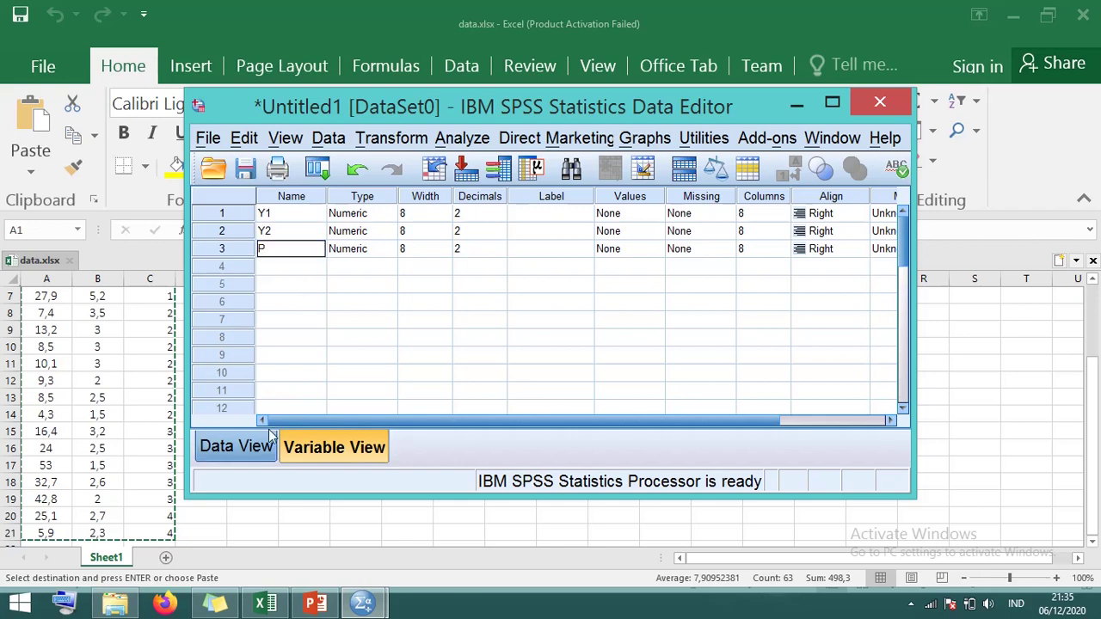
click(241, 448)
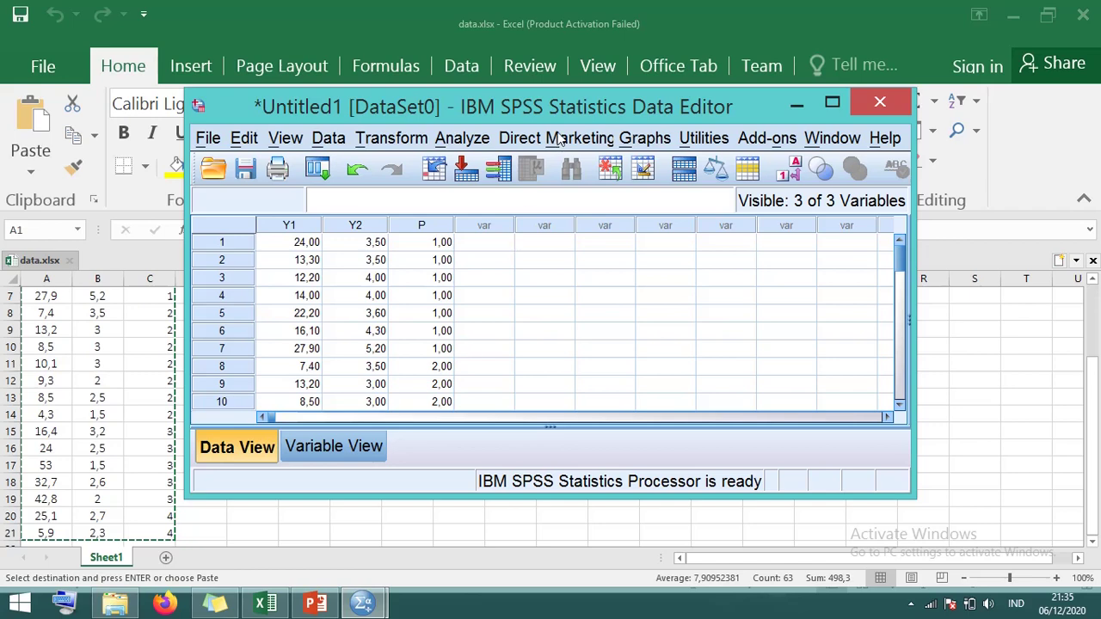
Set up a multivariate General Linear Model with Y1 and Y2 as dependent variables and P as the fixed factor
click(462, 139)
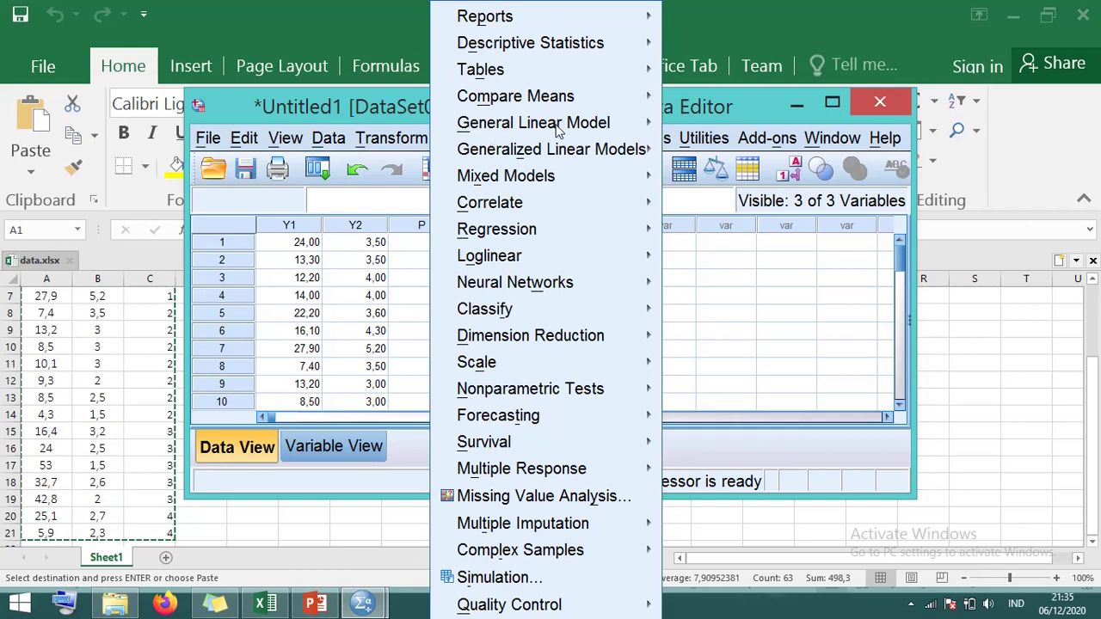
click(627, 123)
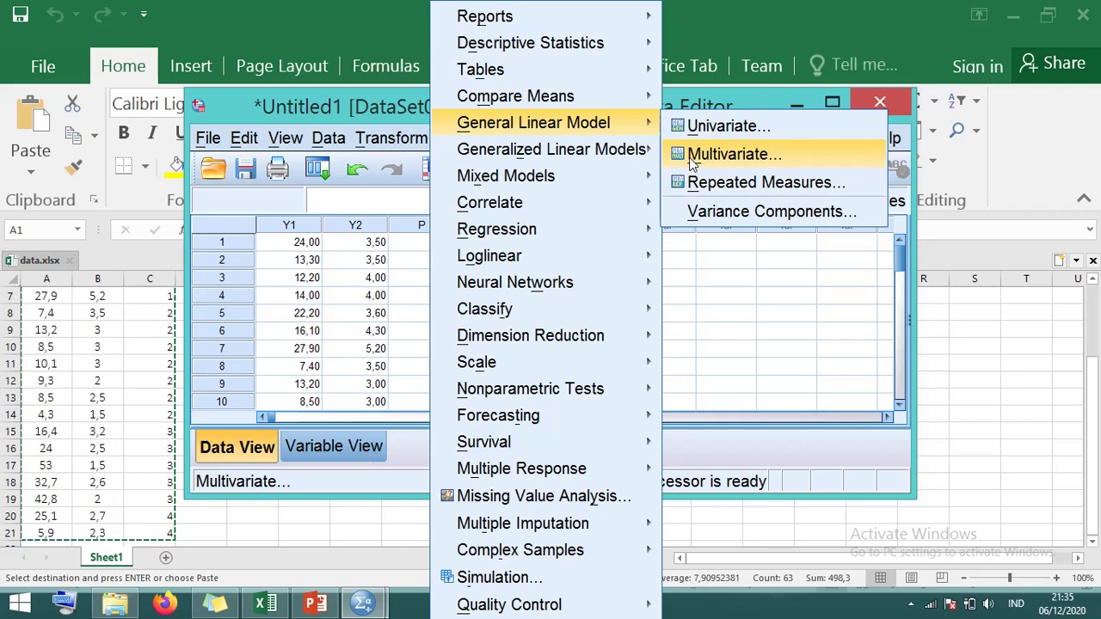
click(693, 155)
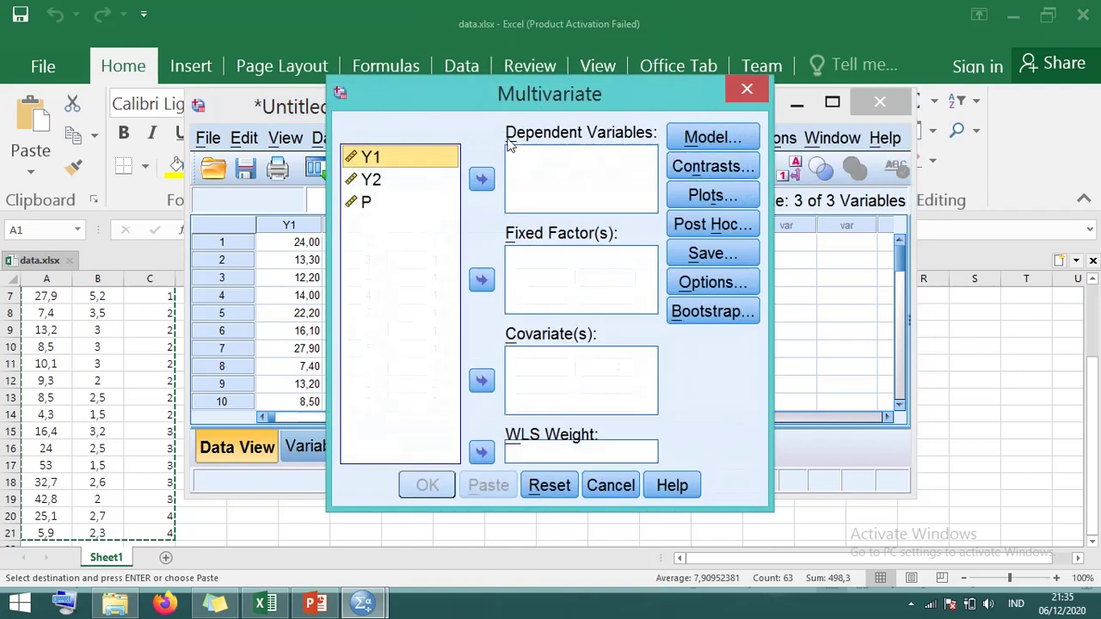
click(438, 159)
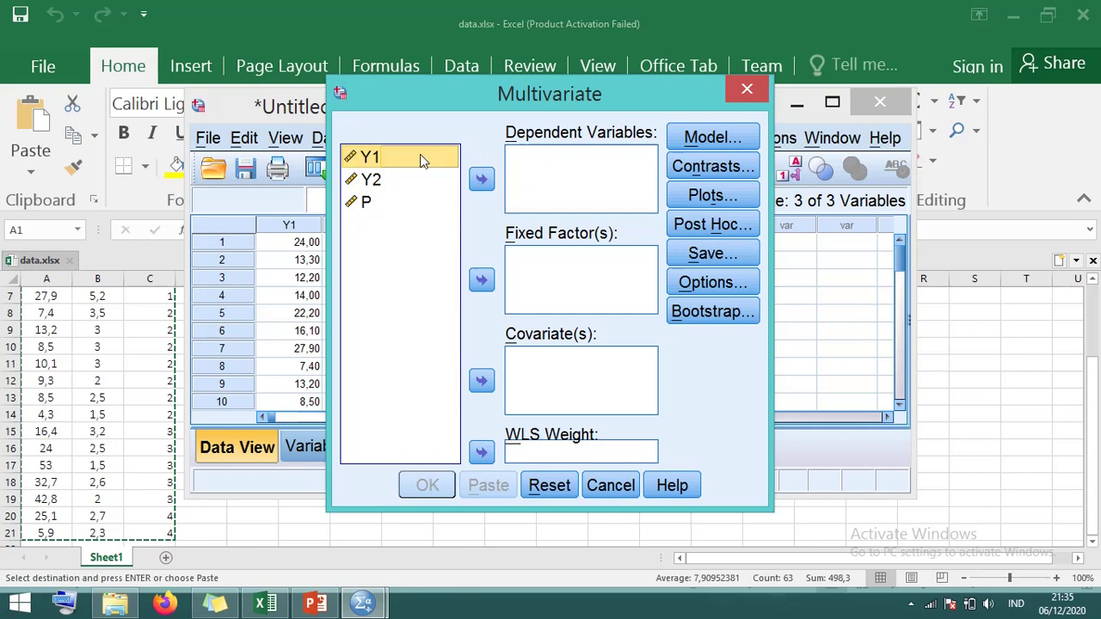
click(481, 179)
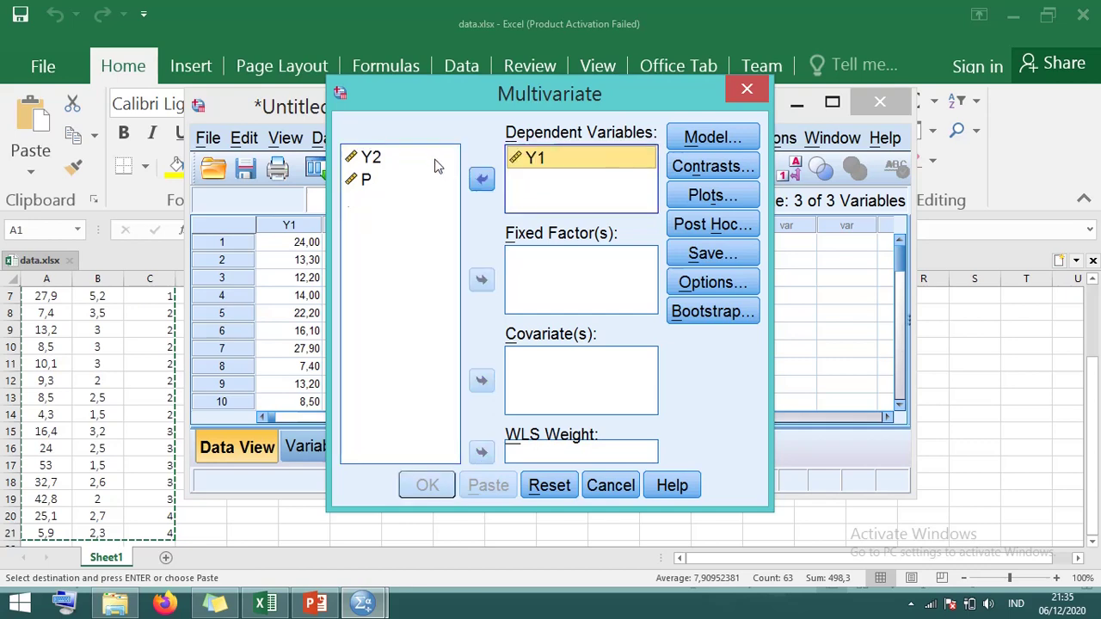
click(435, 163)
click(483, 180)
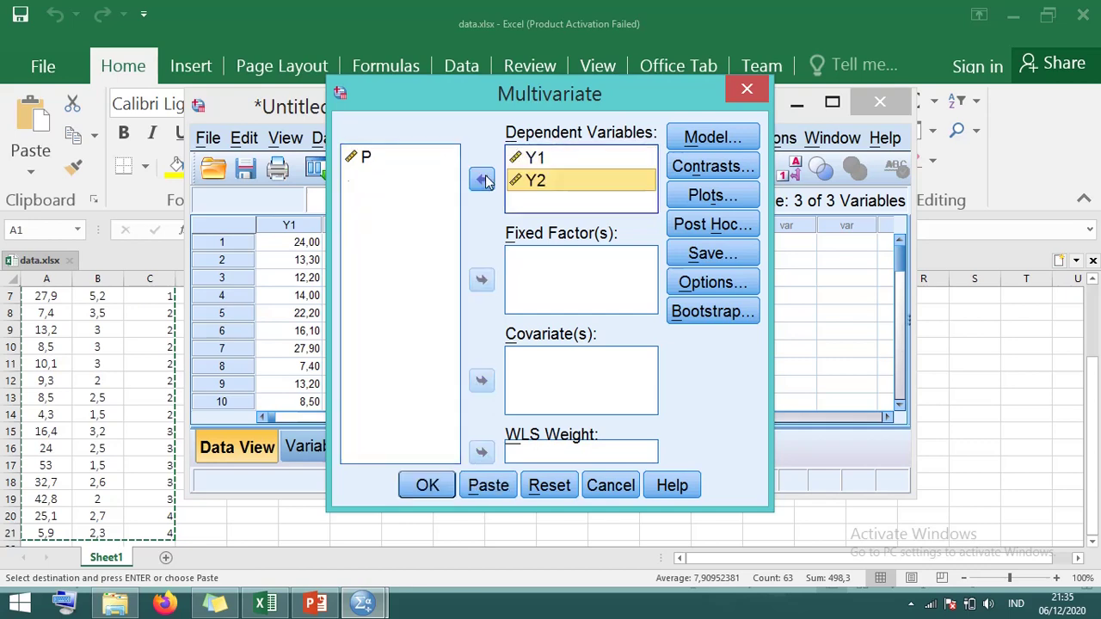
click(422, 160)
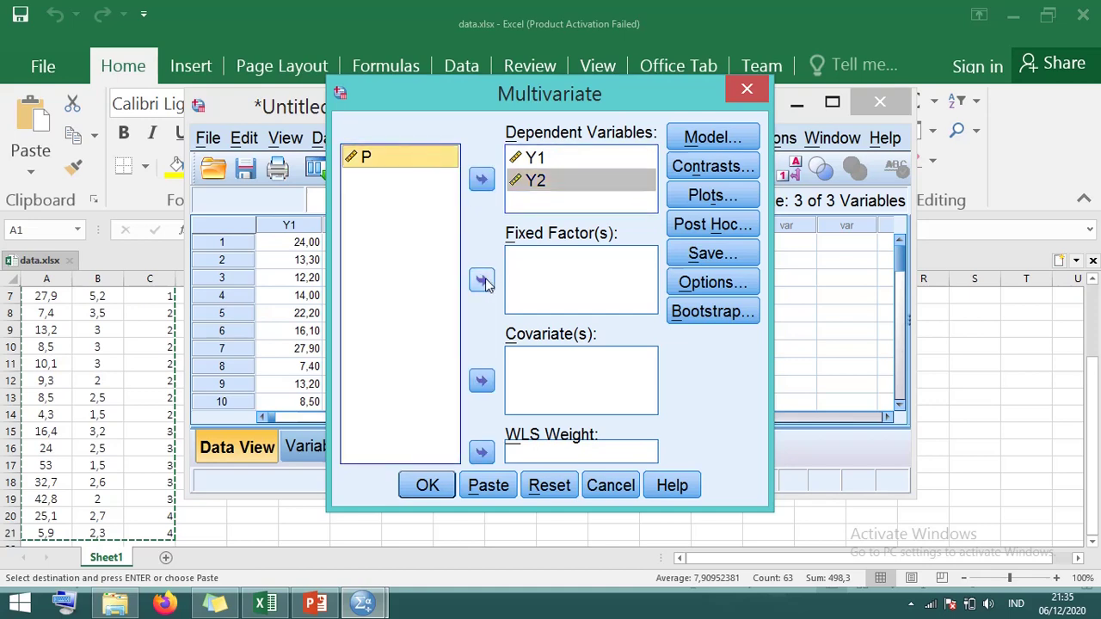
click(483, 281)
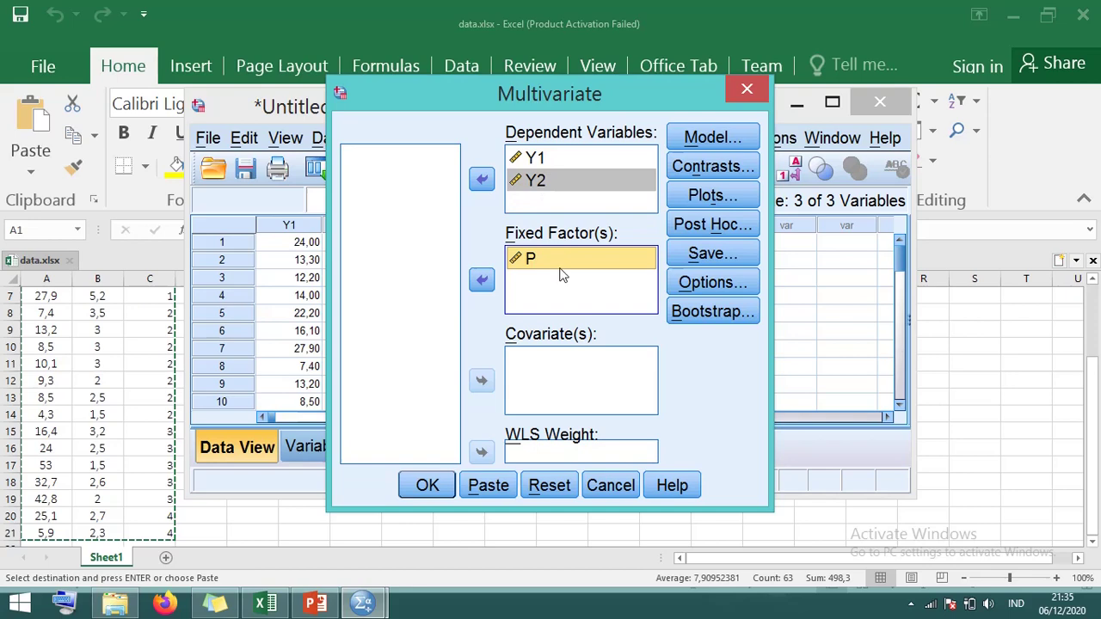
Set the significance level to .001 in the multivariate options and run the analysis
click(689, 287)
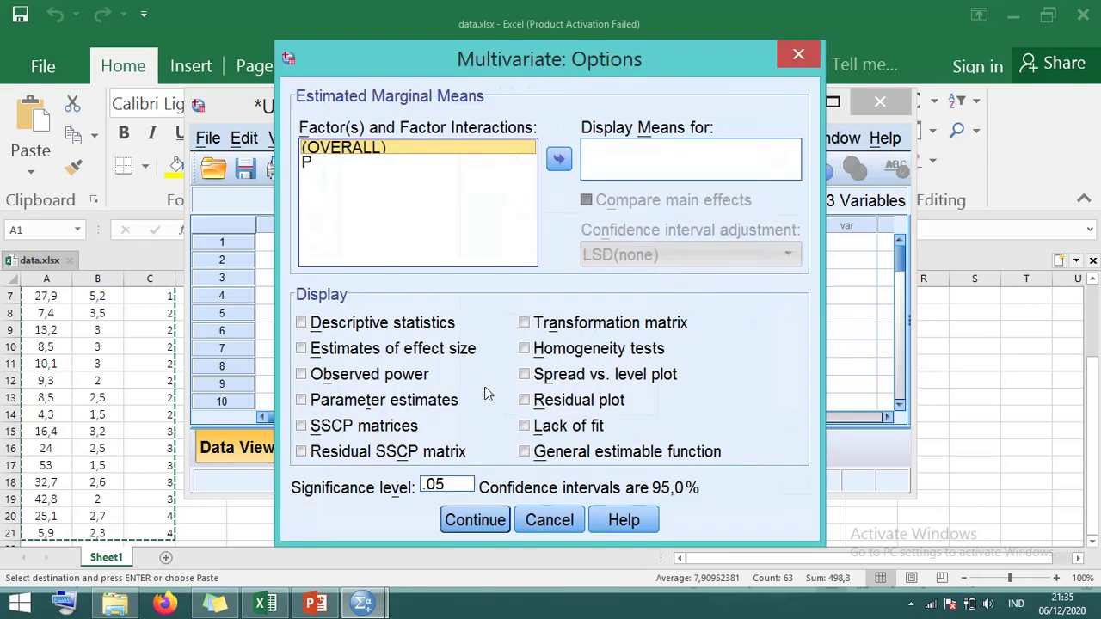
click(448, 487)
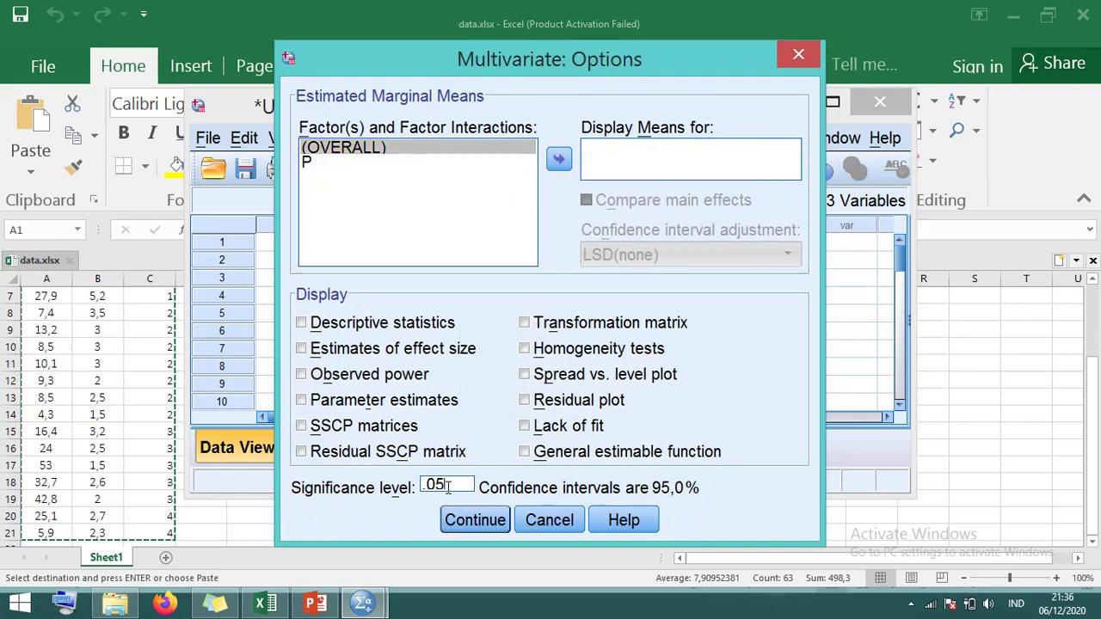
key(BackSpace)
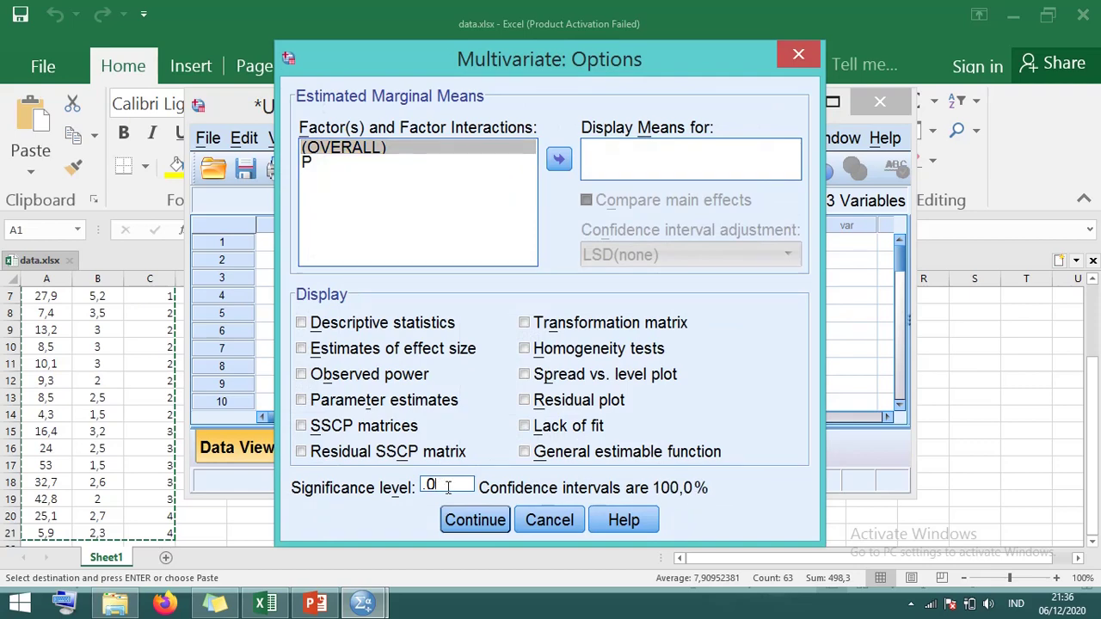
text(01)
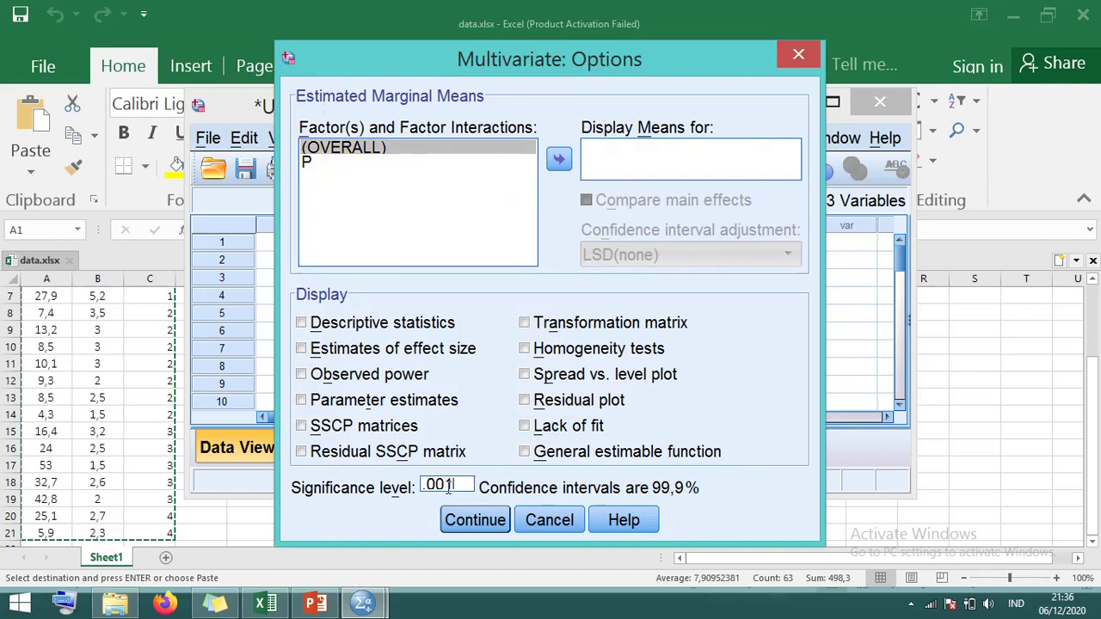
click(473, 520)
click(430, 485)
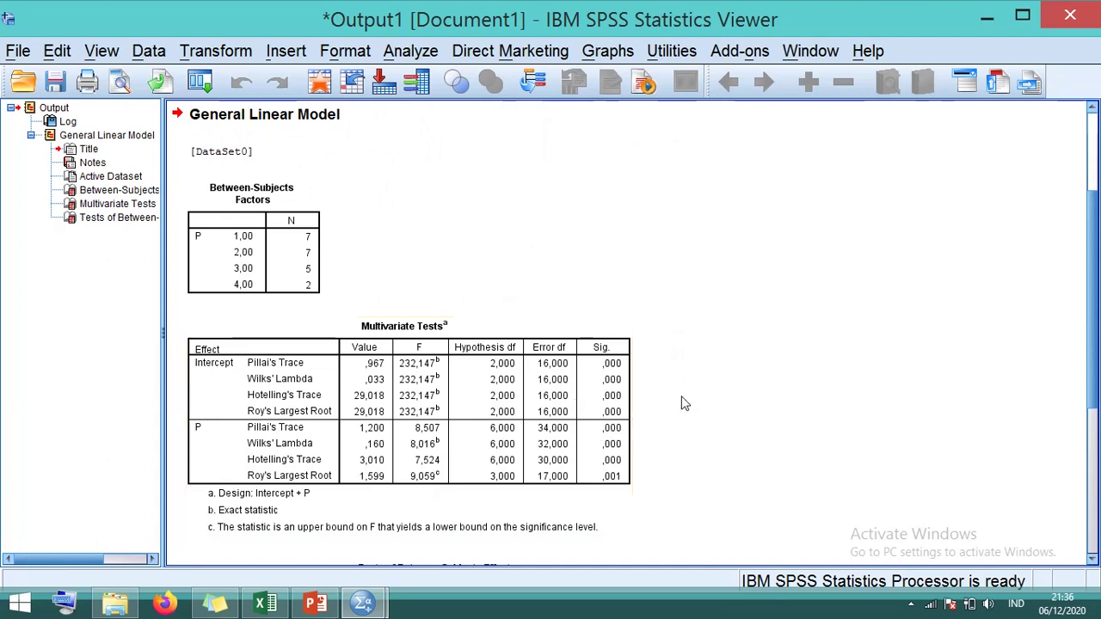
Examine the Multivariate Tests and Tests of Between-Subjects Effects tables, focusing on the significance values for factor P
scroll(684, 403, down, 3)
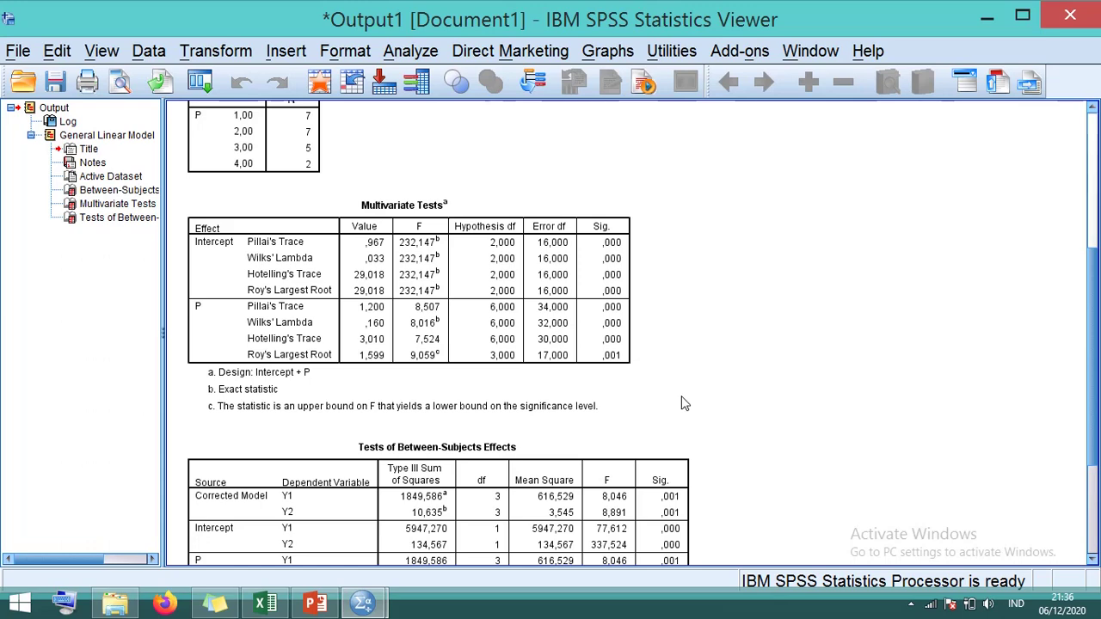
click(354, 312)
click(630, 262)
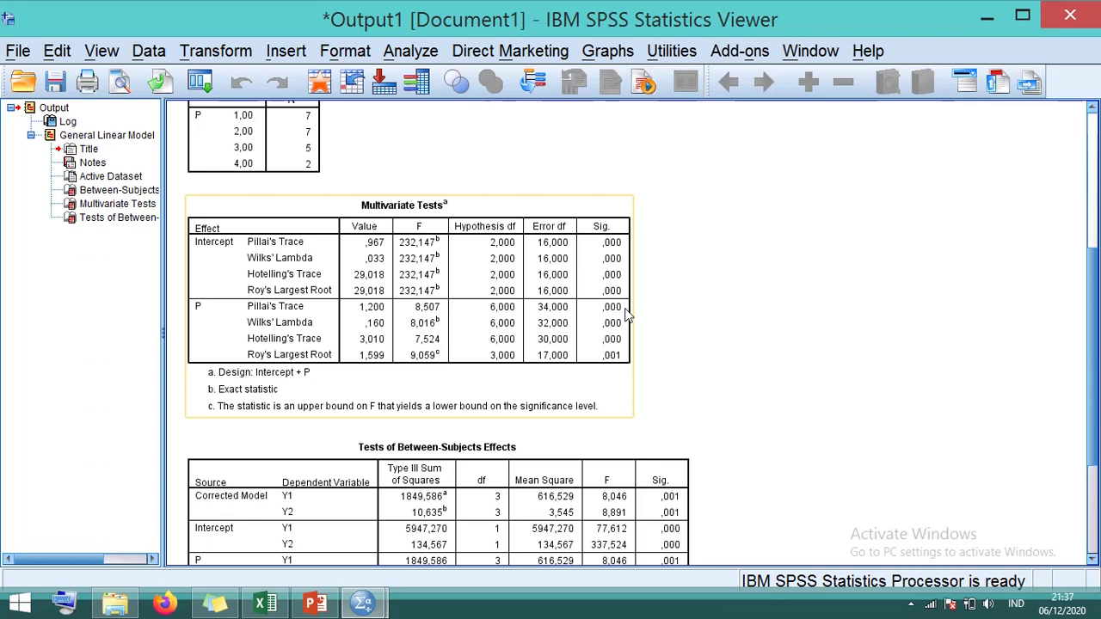
scroll(687, 368, down, 3)
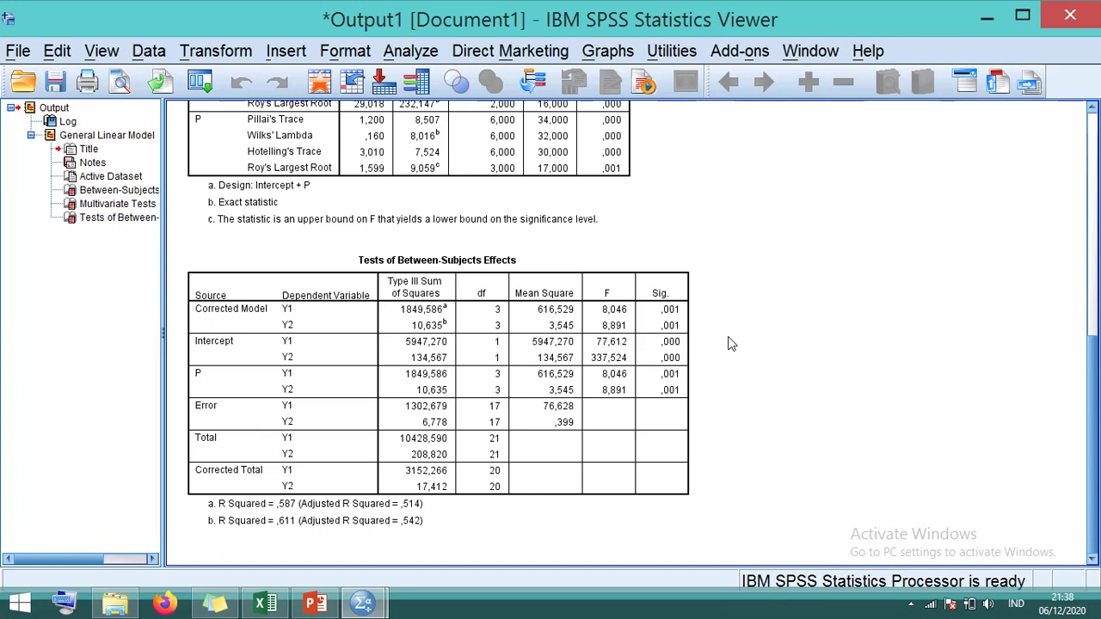
click(632, 389)
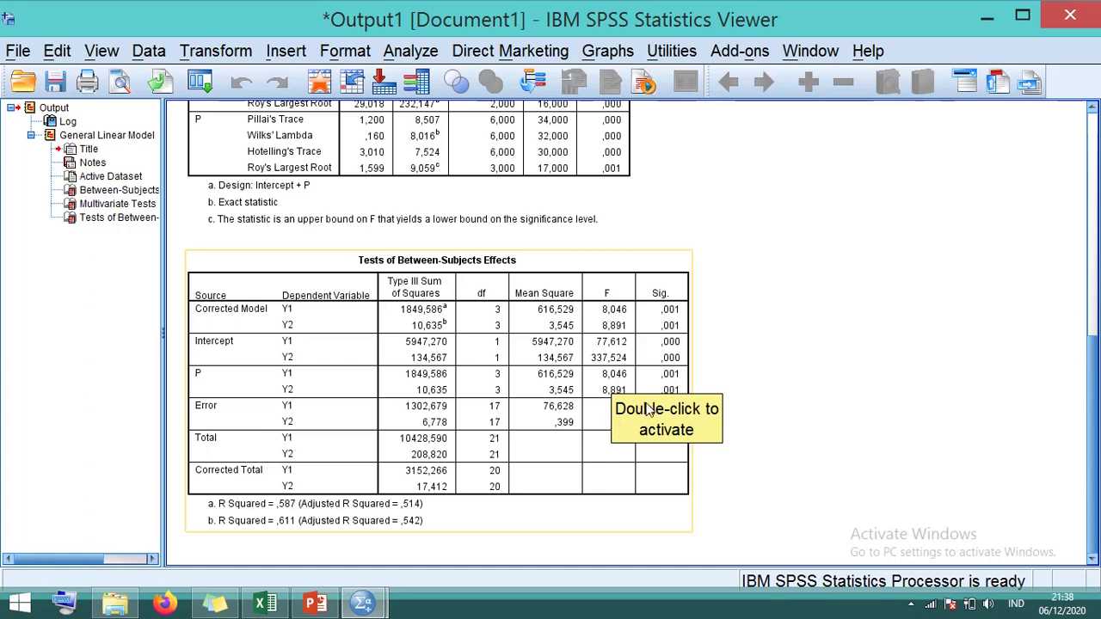
click(699, 380)
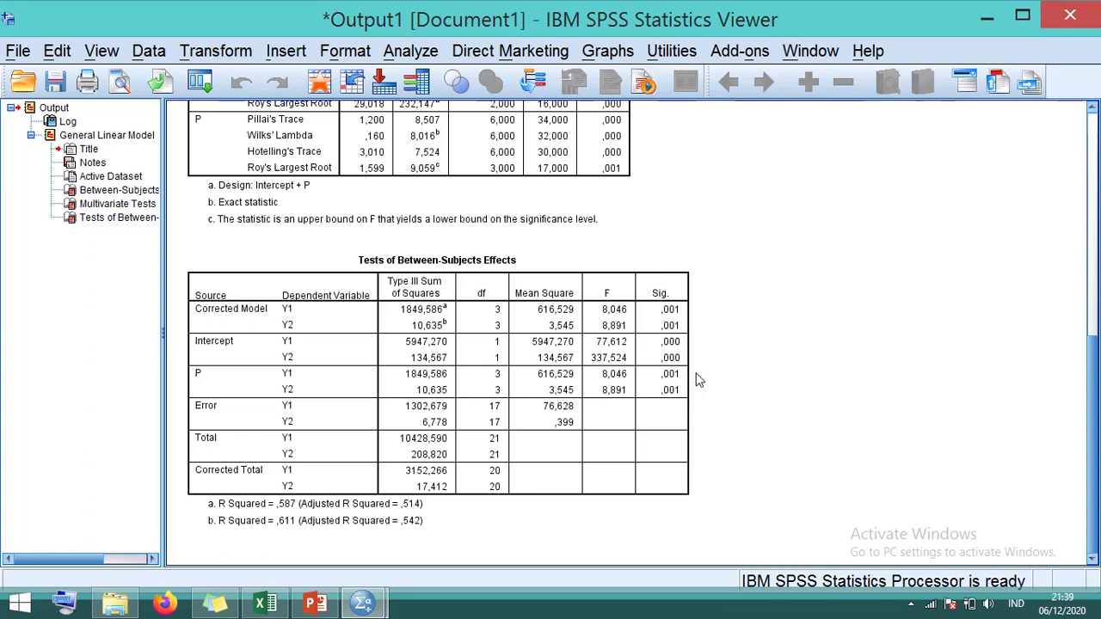
click(670, 406)
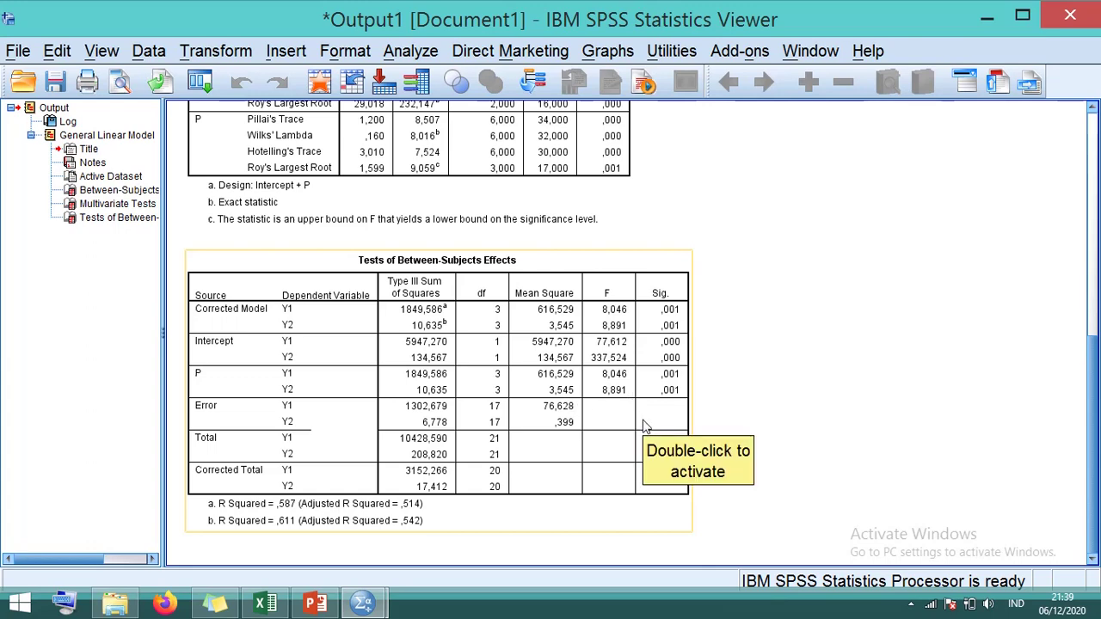
scroll(742, 258, up, 3)
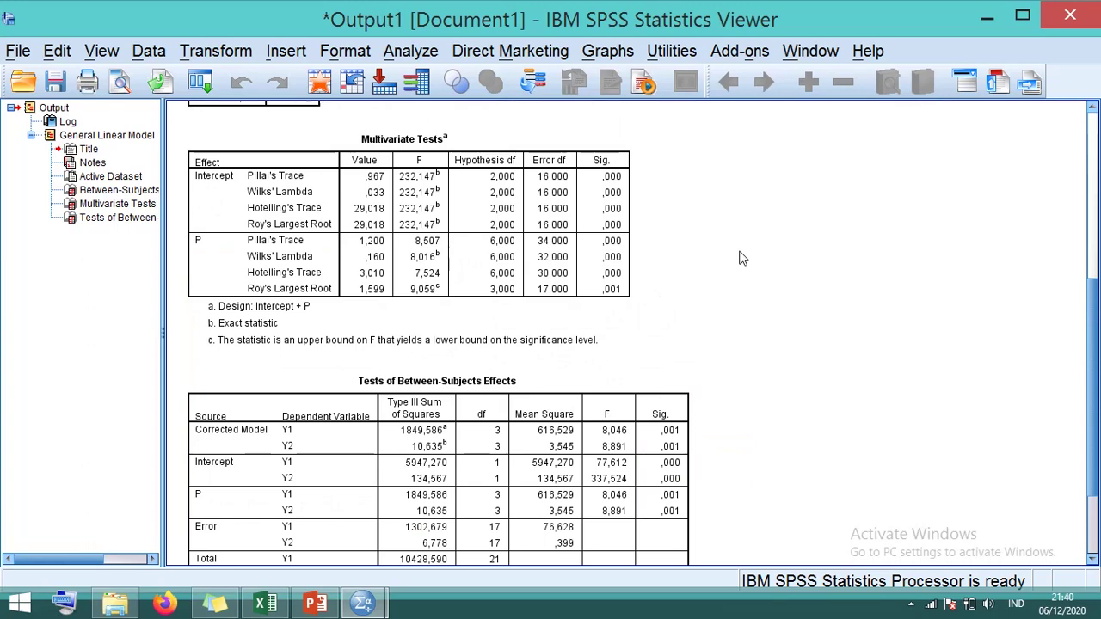
click(558, 215)
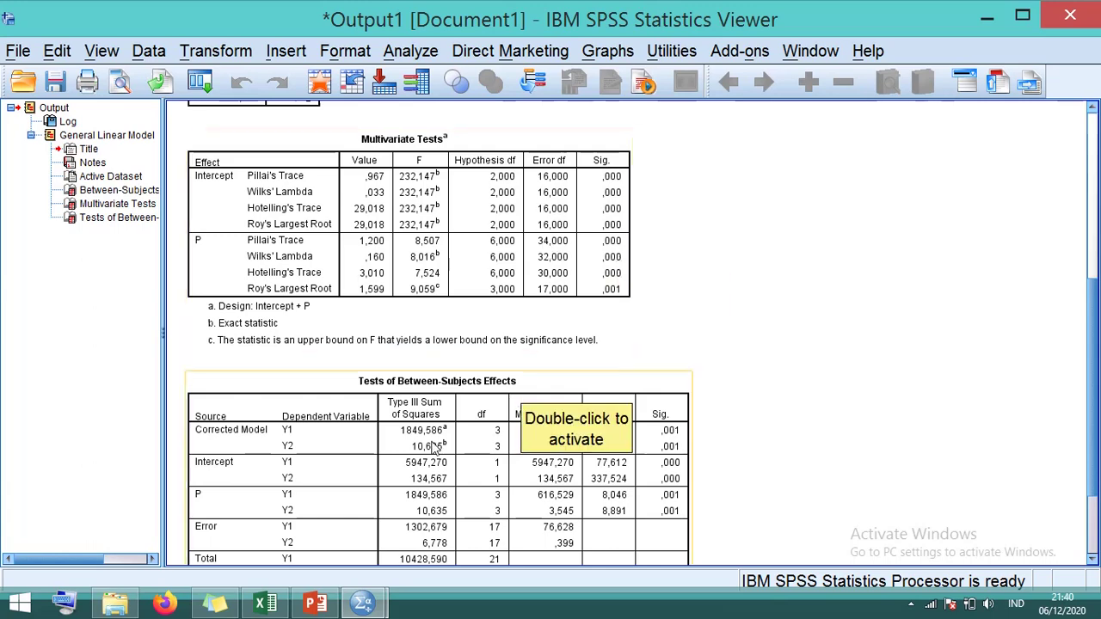